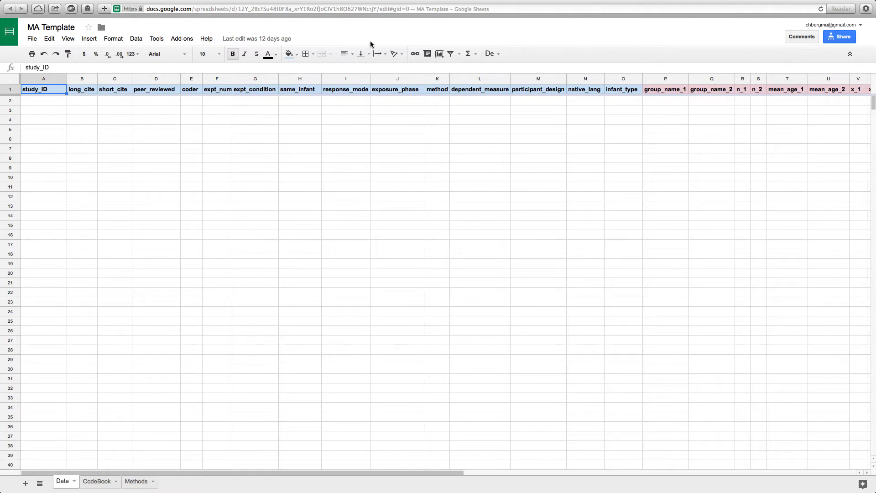
# Step: Make a copy of the MA Template via File > Make a copy, named 'My MetaAnalysis'
pyautogui.click(33, 38)
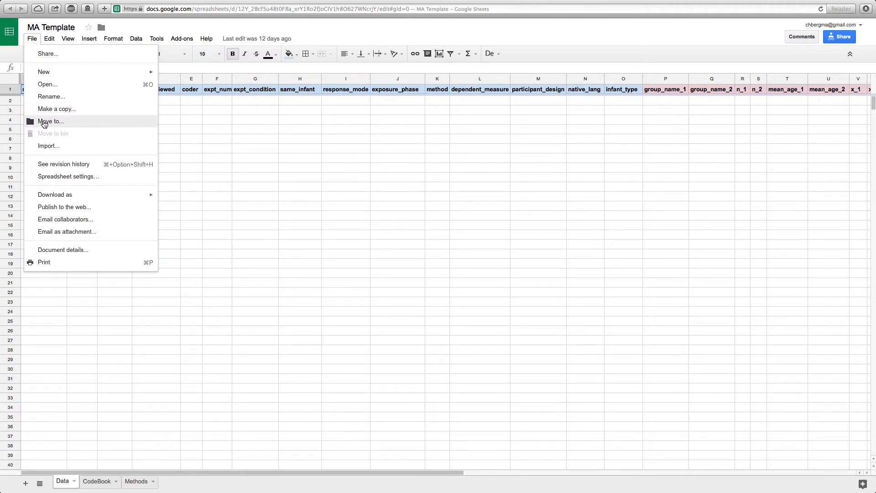
pyautogui.click(56, 108)
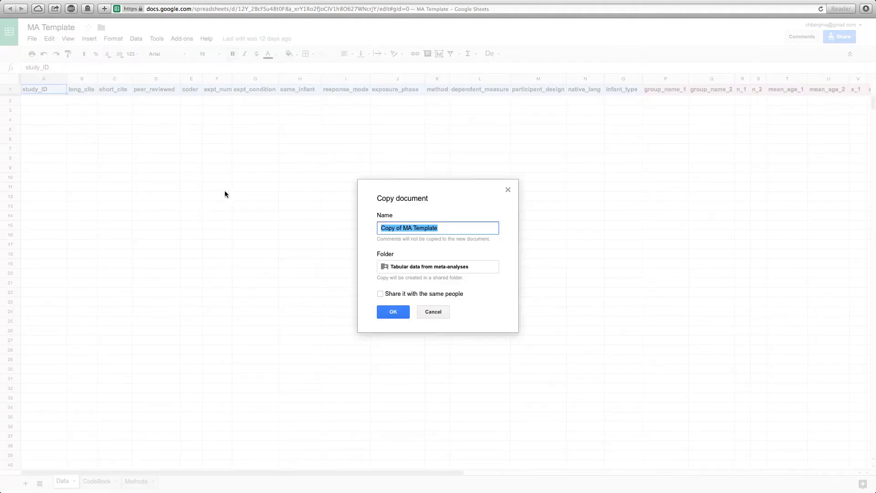
pyautogui.write('My')
pyautogui.write(' MetaAnal')
pyautogui.write('ysis')
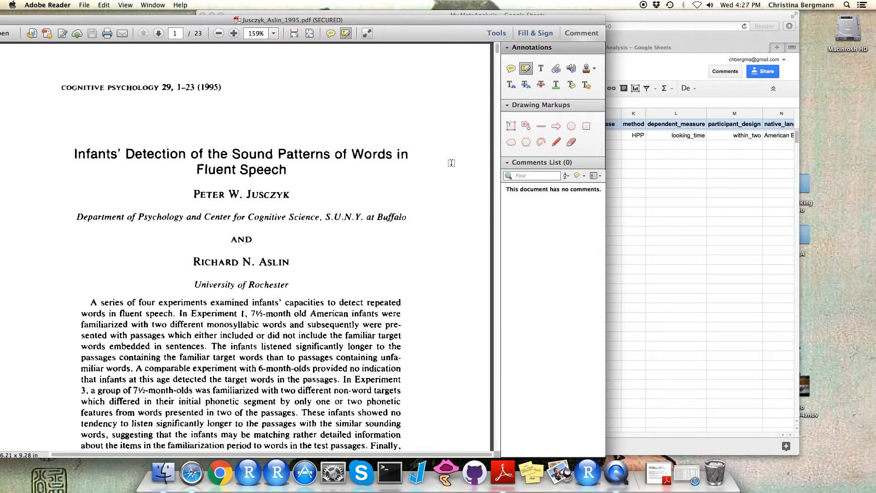
# Step: Check the x_1 column in the sheet, then return to the paper's Experiment 1 section
pyautogui.click(625, 199)
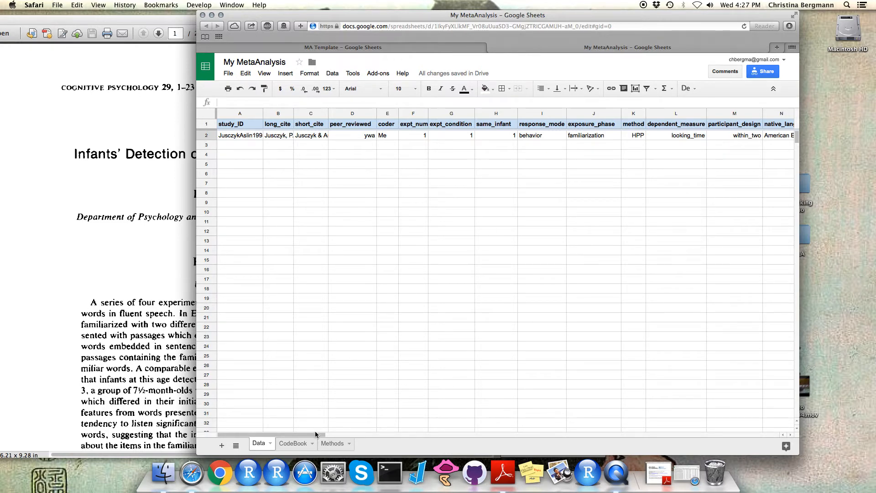
pyautogui.moveTo(316, 436); pyautogui.dragTo(384, 435)
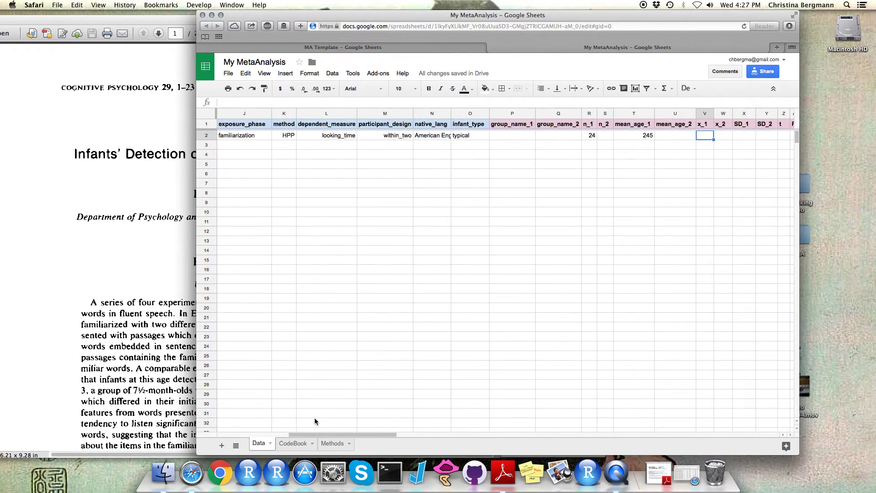
pyautogui.click(168, 365)
pyautogui.moveTo(493, 49); pyautogui.dragTo(496, 189)
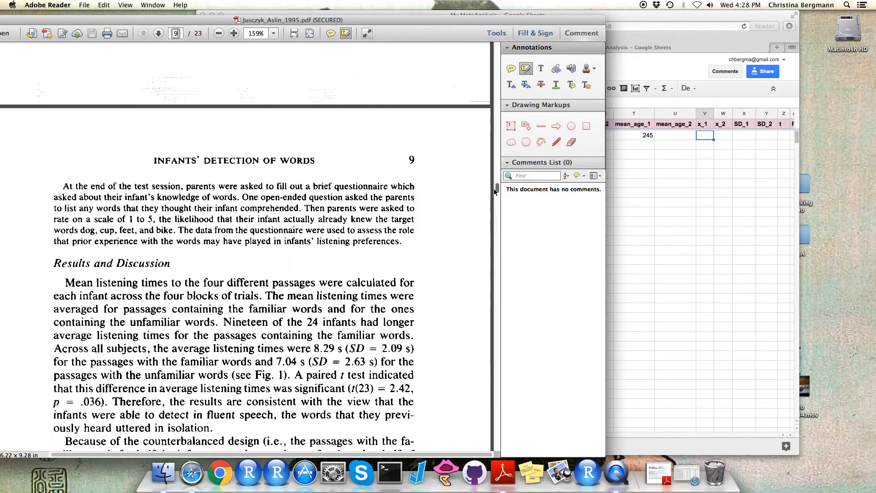
pyautogui.scroll(-1, 355, 225)
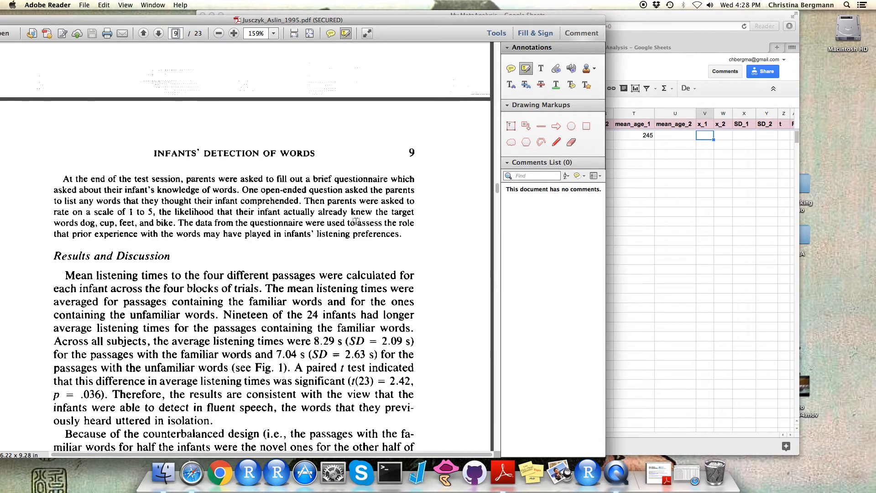
pyautogui.scroll(-2, 355, 223)
pyautogui.scroll(-1, 355, 222)
pyautogui.scroll(-1, 355, 222)
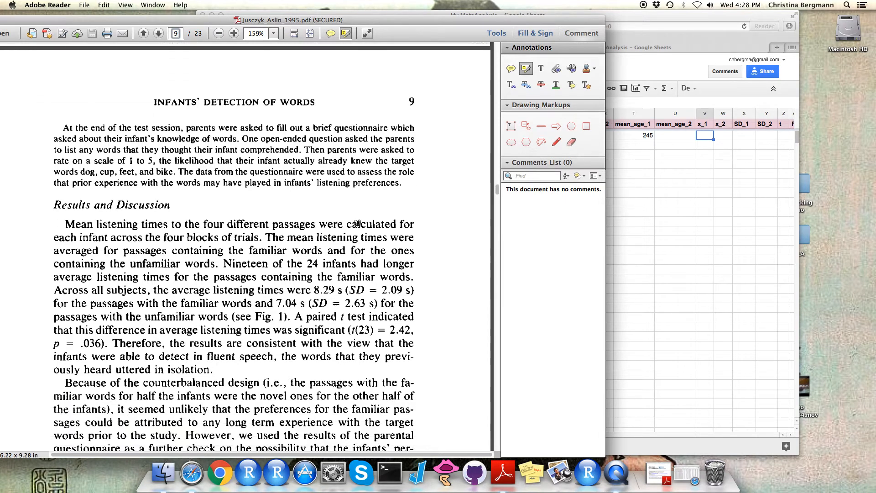
pyautogui.scroll(-1, 356, 221)
pyautogui.scroll(-1, 356, 222)
pyautogui.scroll(-1, 356, 221)
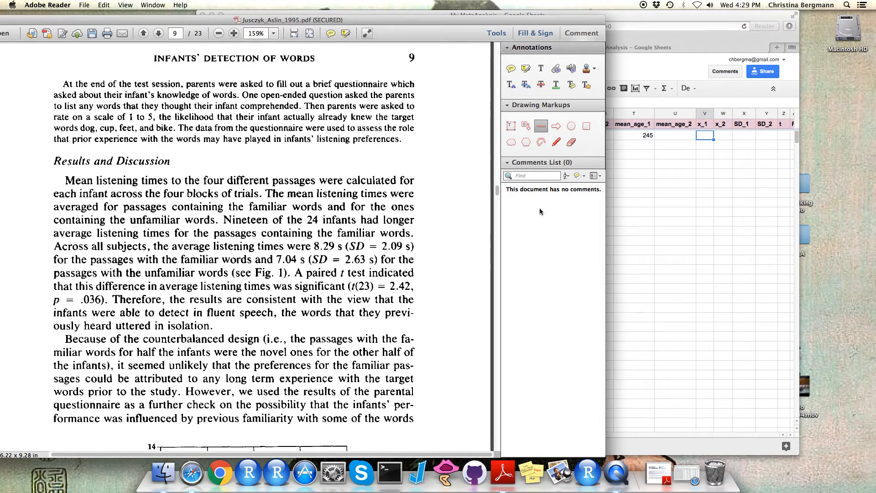
# Step: Underline '8.29 s (SD = 2.09 s)' and '7.04 s (SD = 2.63 s)' with the Line markup tool
pyautogui.click(526, 68)
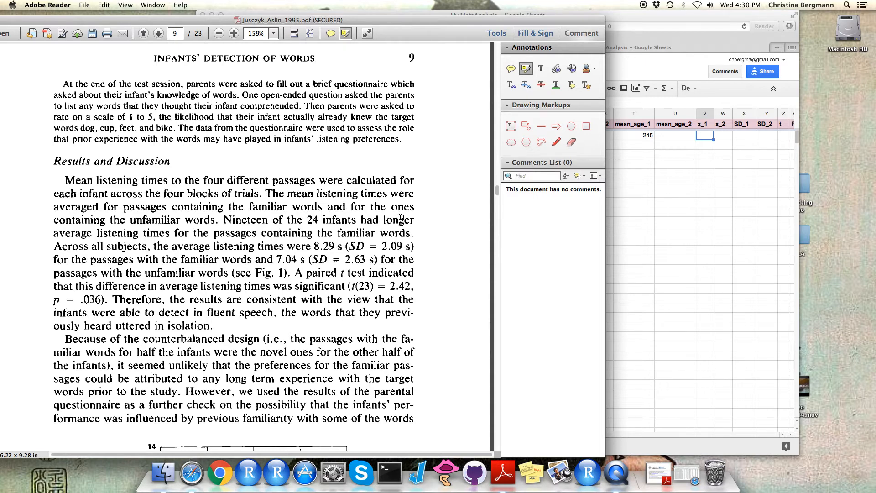
pyautogui.click(544, 128)
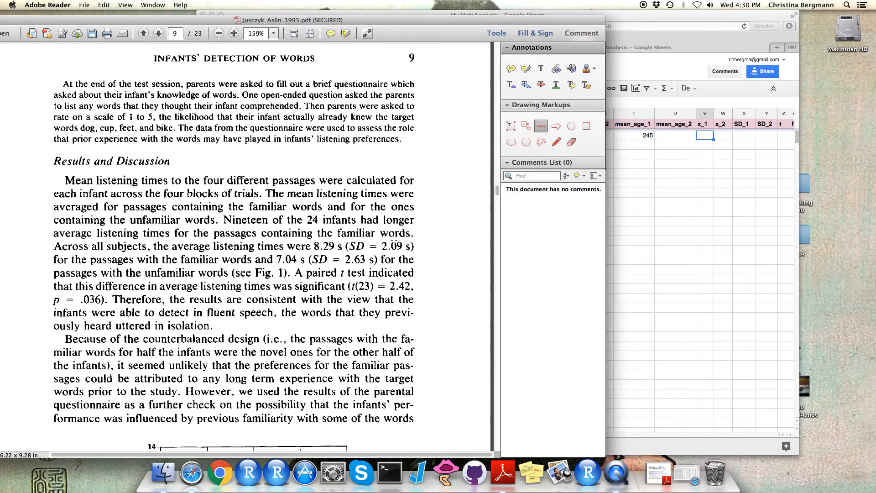
pyautogui.moveTo(313, 252); pyautogui.dragTo(416, 252)
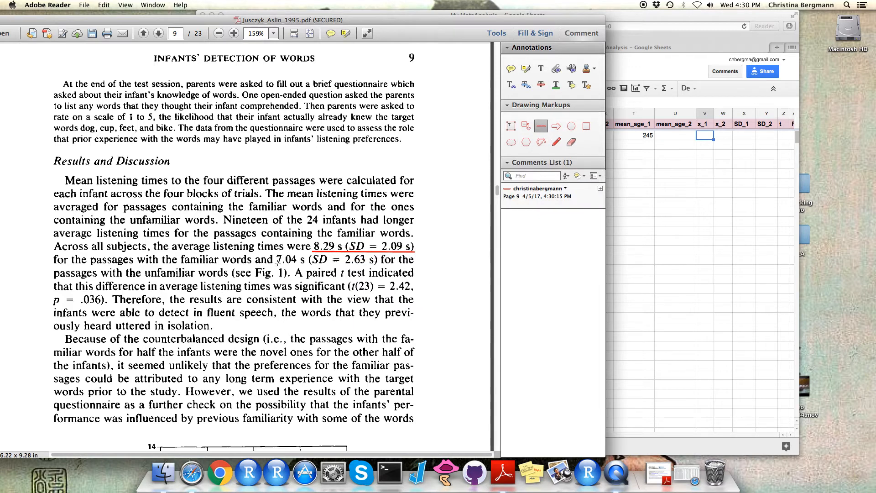
pyautogui.moveTo(277, 265); pyautogui.dragTo(377, 264)
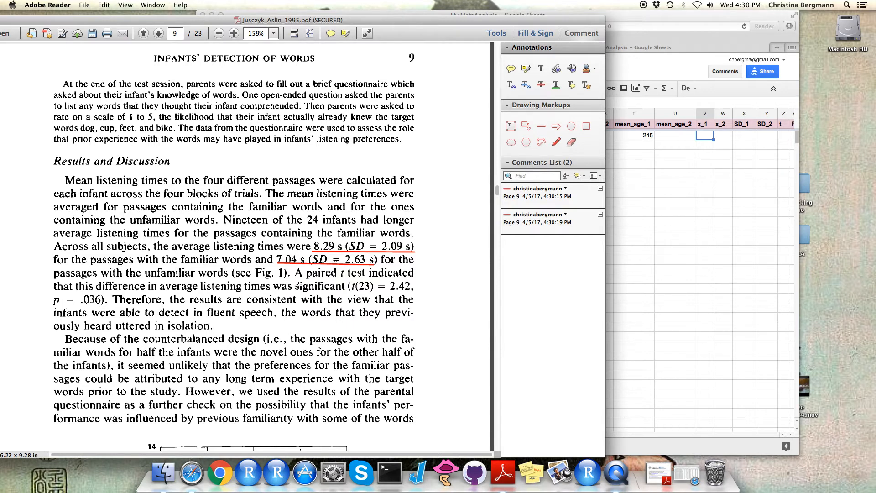
# Step: Enter the means 8.29 under x_1 and 7.04 under x_2 for the study row
pyautogui.click(674, 222)
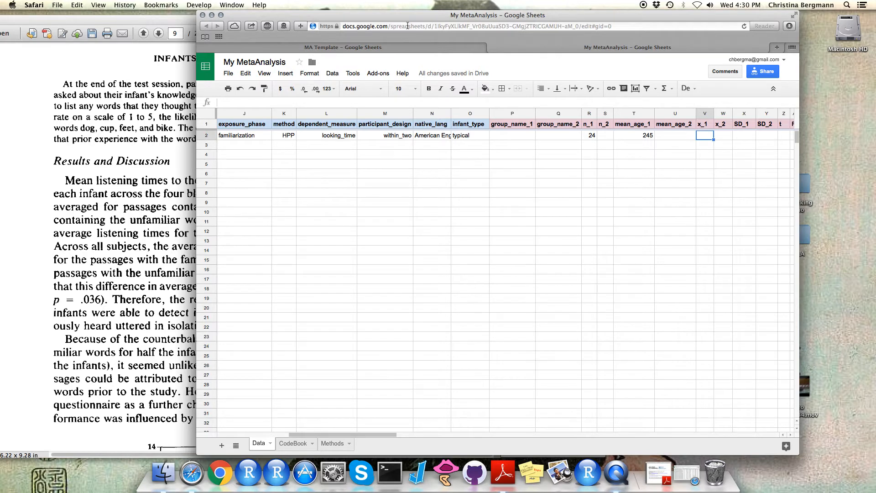
pyautogui.moveTo(200, 113); pyautogui.dragTo(396, 115)
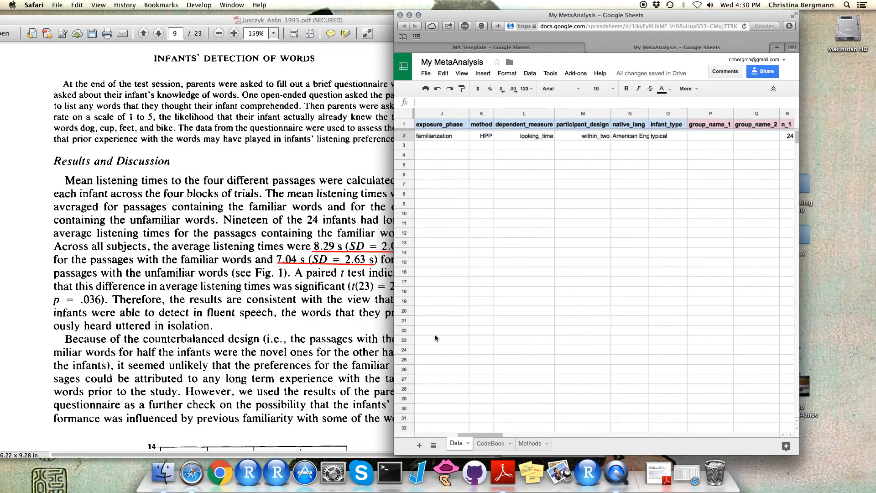
pyautogui.moveTo(468, 437); pyautogui.dragTo(500, 436)
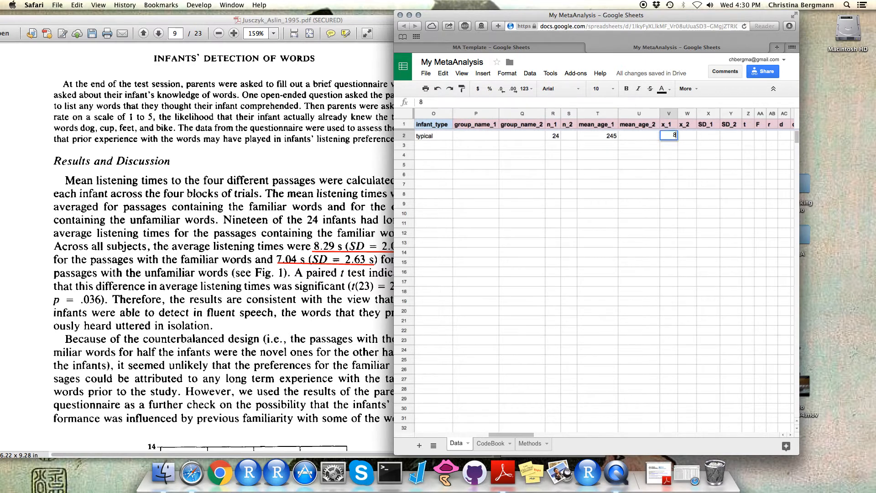
pyautogui.write('8.29')
pyautogui.press('Tab')
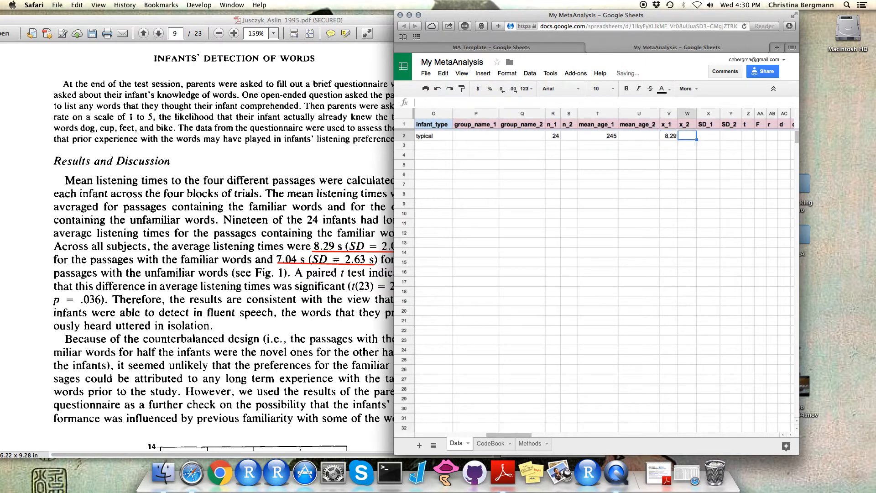
pyautogui.write('7.04')
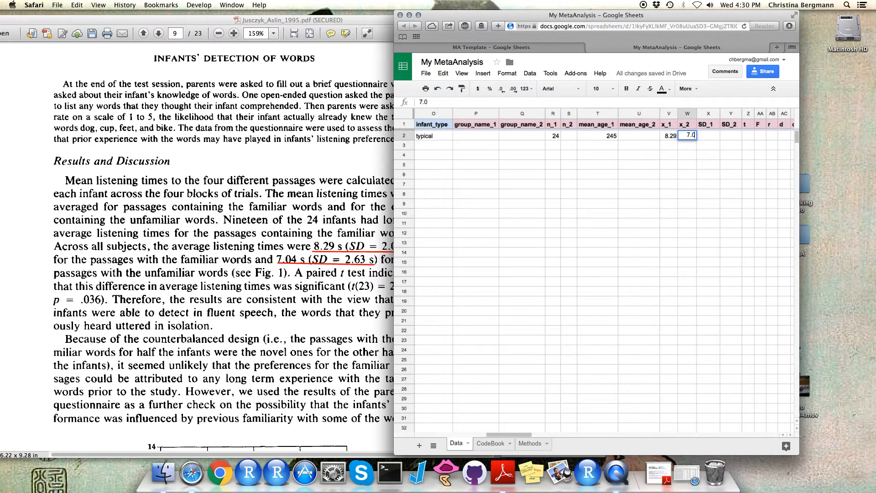
pyautogui.press('Tab')
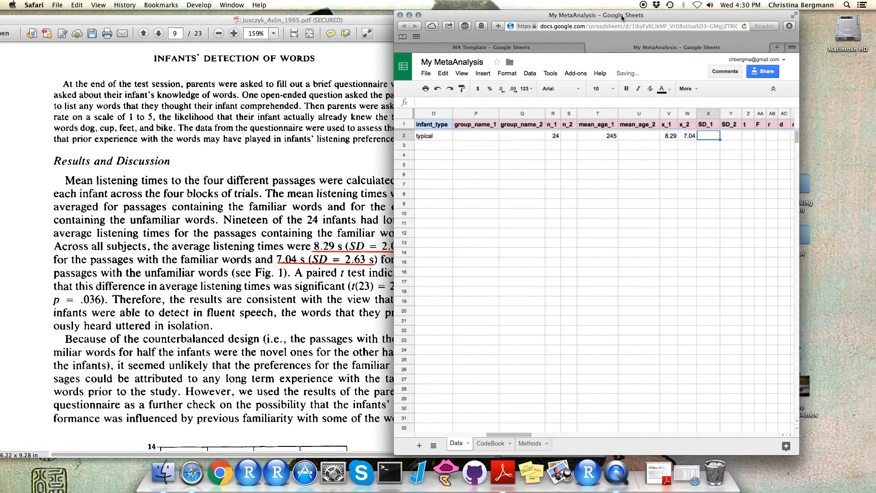
# Step: Enter the standard deviations 2.09 under SD_1 and 2.63 under SD_2
pyautogui.moveTo(625, 16); pyautogui.dragTo(653, 17)
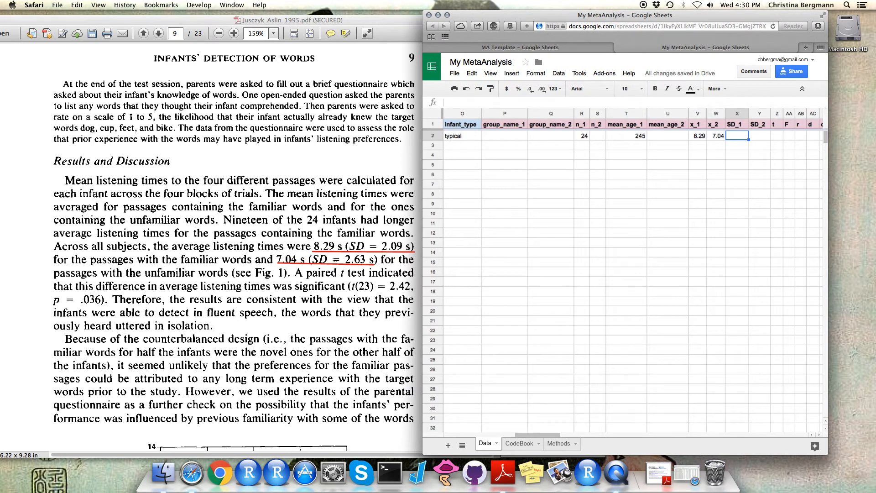
pyautogui.write('2.0')
pyautogui.write('9')
pyautogui.press('Tab')
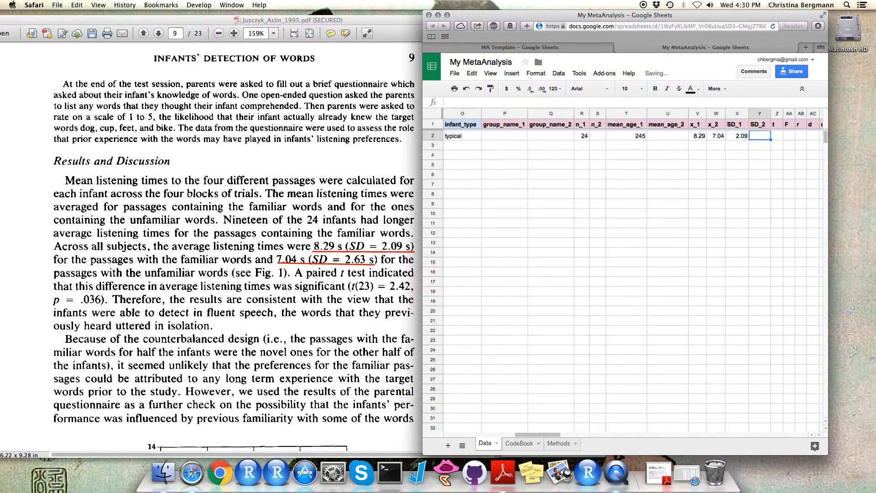
pyautogui.write('2.63')
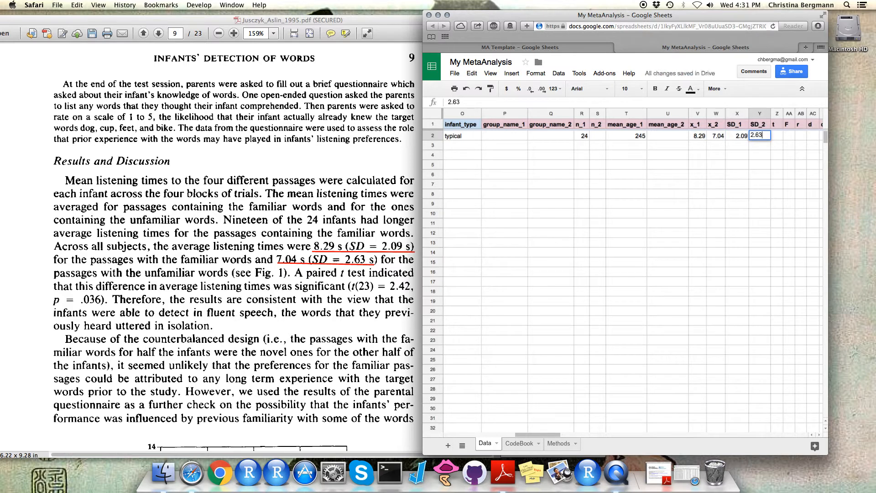
pyautogui.press('Tab')
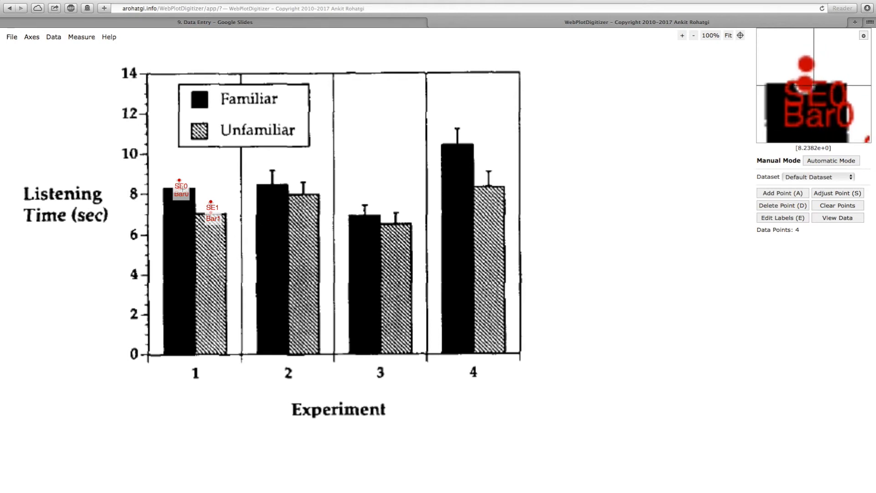
pyautogui.click(783, 205)
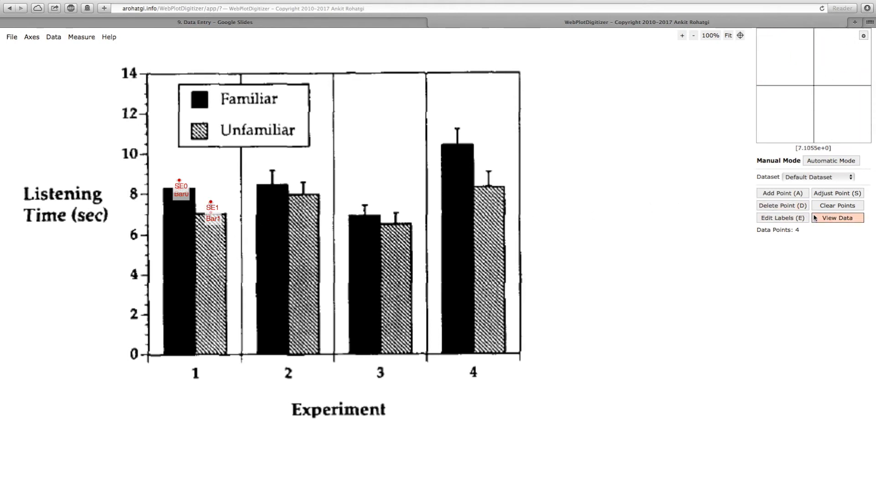
# Step: View the Acquired Data and inspect the Bar0/Bar1/SE0/SE1 values for Experiment 1
pyautogui.click(837, 217)
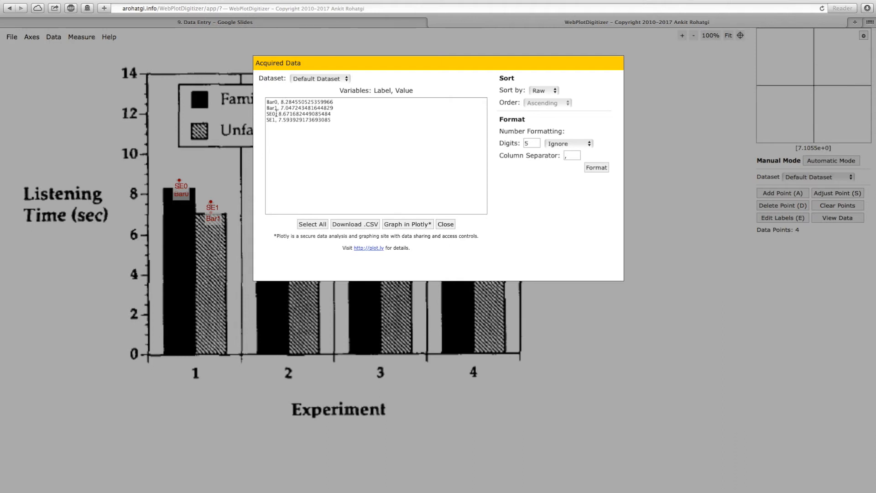
pyautogui.click(276, 115)
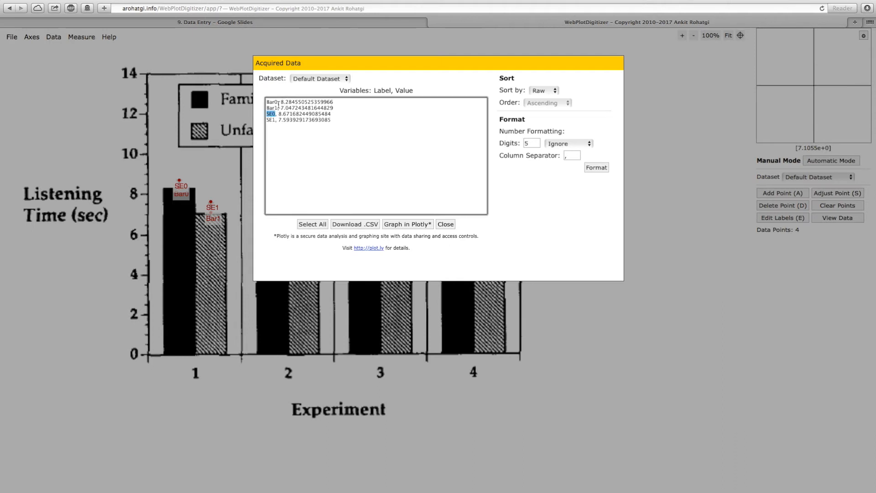
pyautogui.doubleClick(271, 102)
pyautogui.click(397, 153)
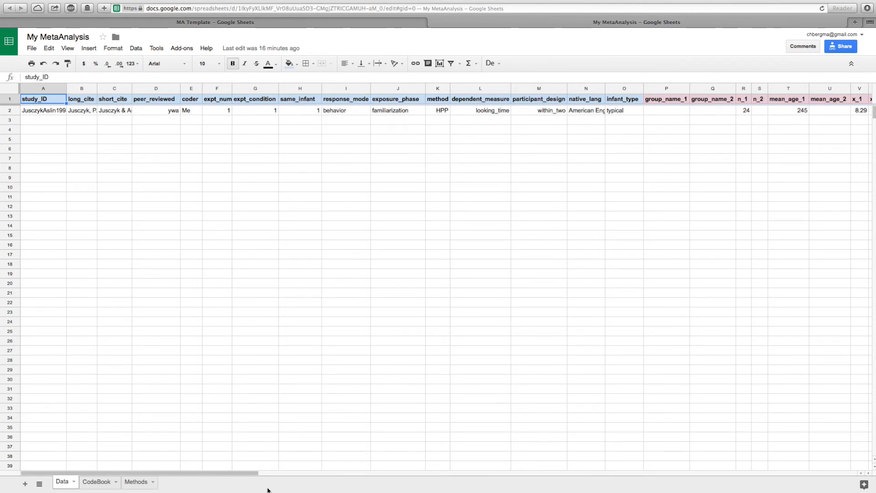
pyautogui.moveTo(249, 475); pyautogui.dragTo(342, 476)
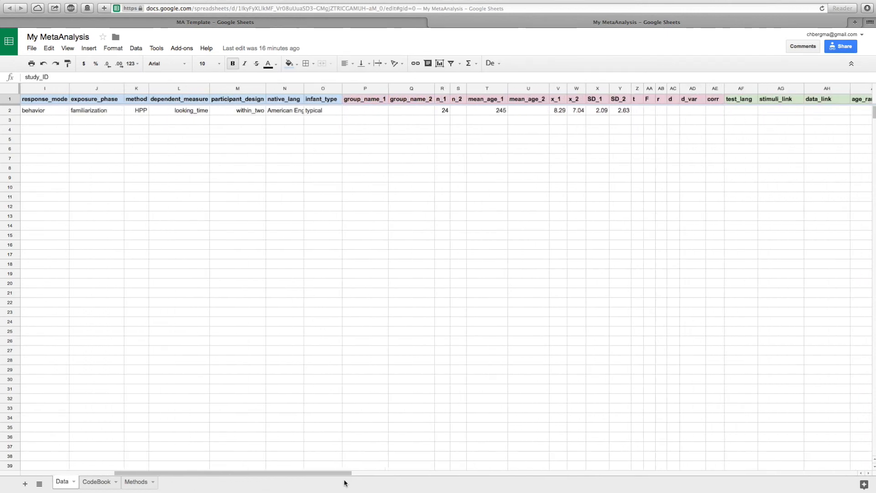
# Step: Record the t value 2.42 in cell Z2, then move to the r cell AB2
pyautogui.click(593, 111)
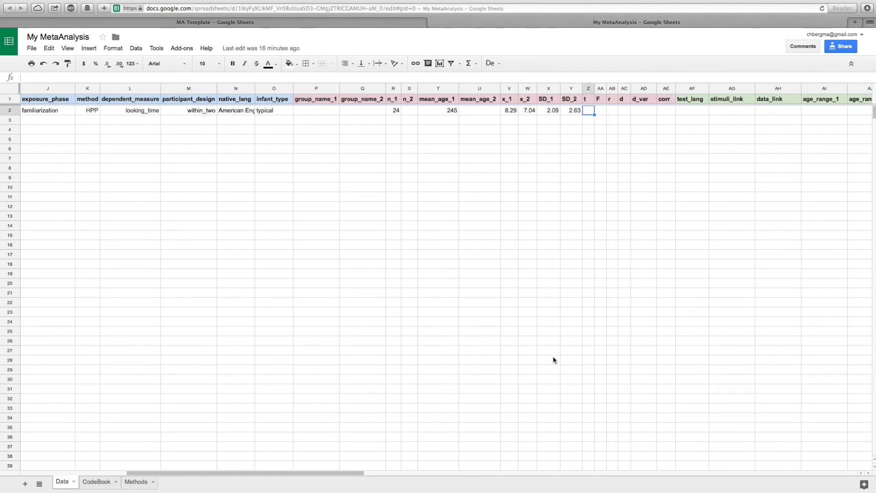
pyautogui.write('2.4')
pyautogui.write('2')
pyautogui.press('Return')
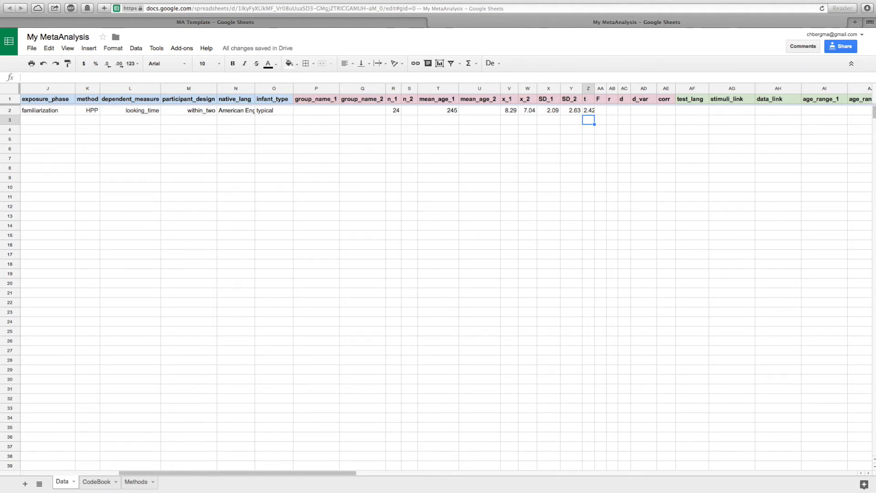
pyautogui.press('Up')
pyautogui.press('Right')
pyautogui.press('Right')
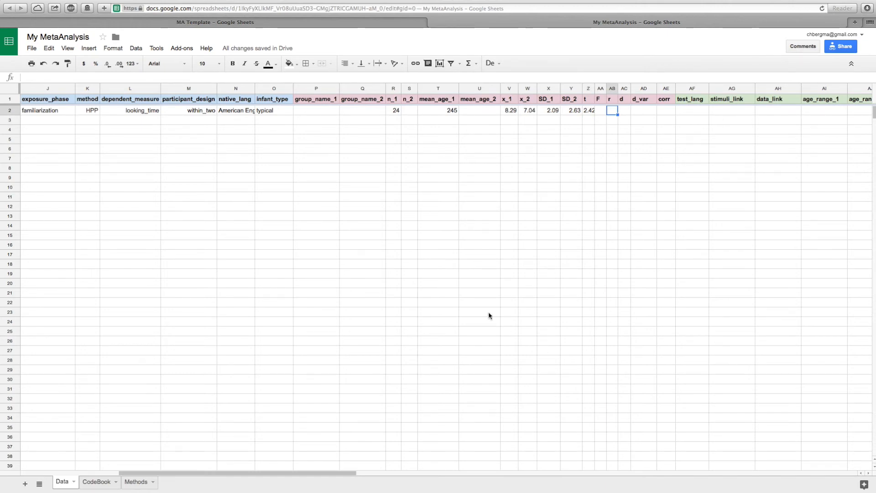
pyautogui.click(289, 63)
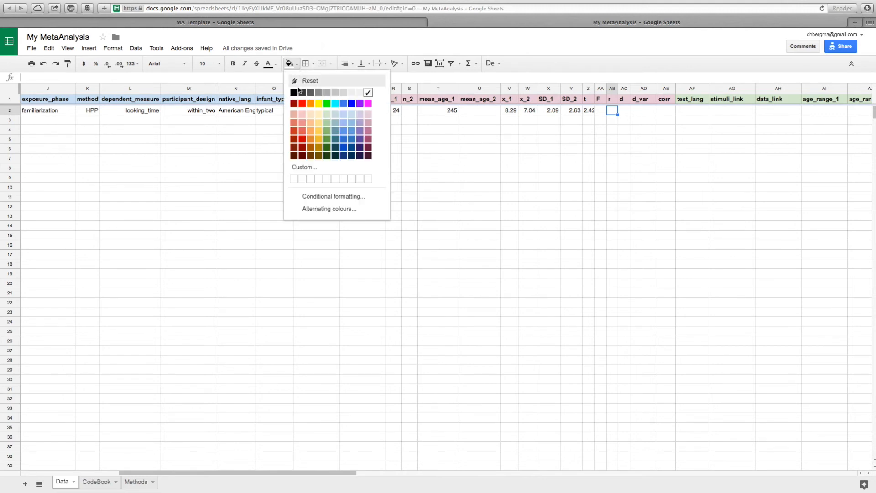
# Step: Fill the empty r cell AB2 with red to flag the missing correlation
pyautogui.click(303, 104)
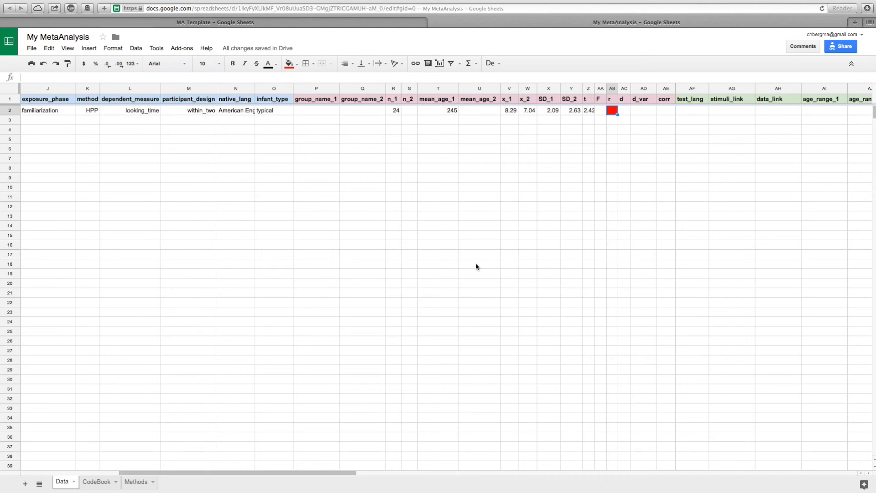
pyautogui.hscroll(-3, 477, 266)
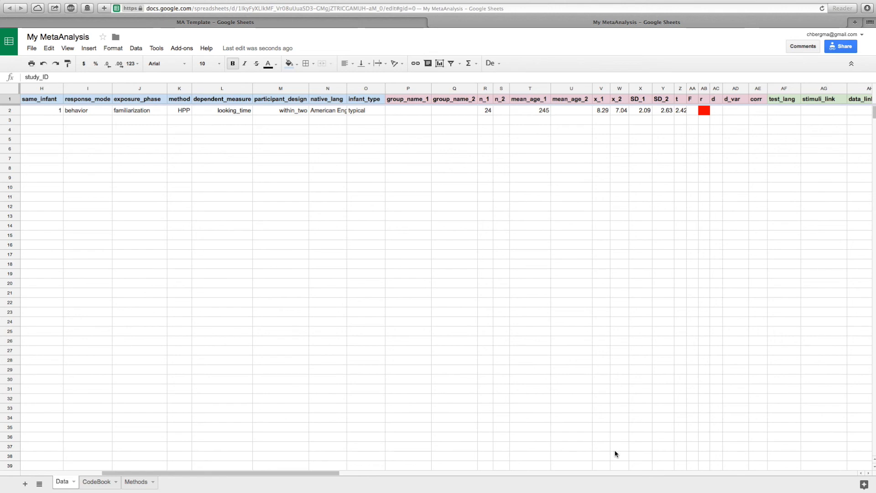
pyautogui.click(680, 120)
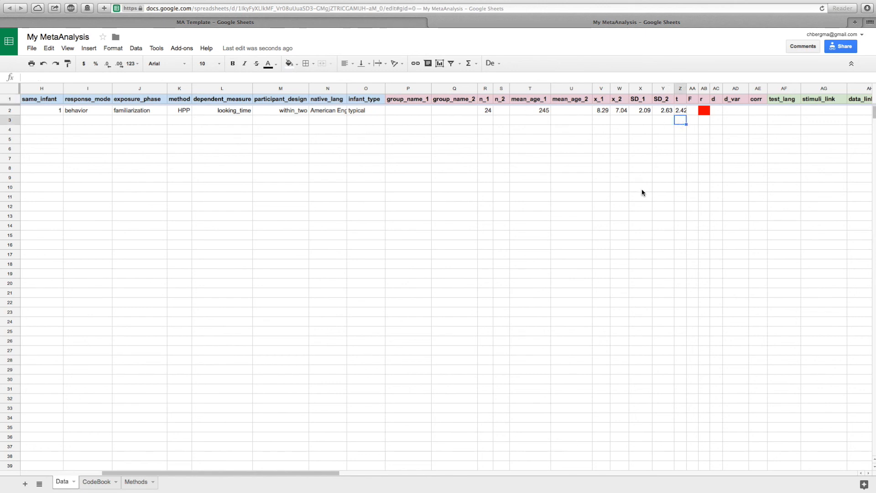
pyautogui.write('t=')
pyautogui.write('2.42')
pyautogui.press('Return')
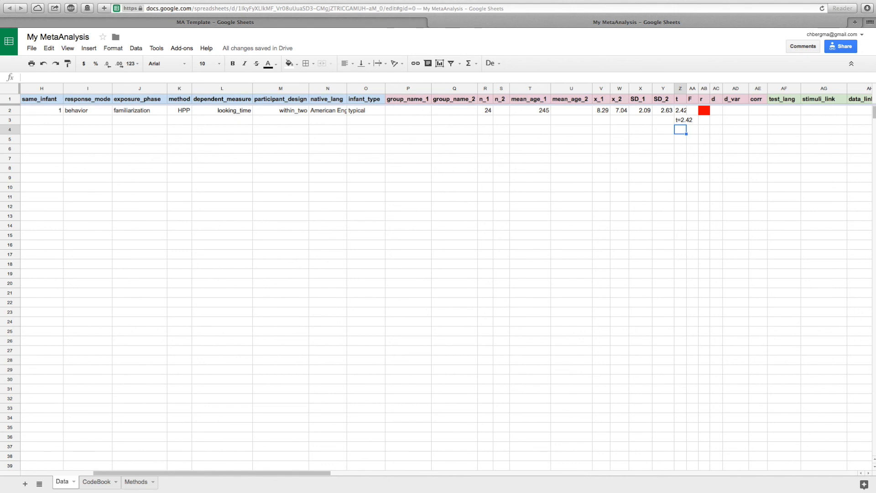
pyautogui.click(682, 120)
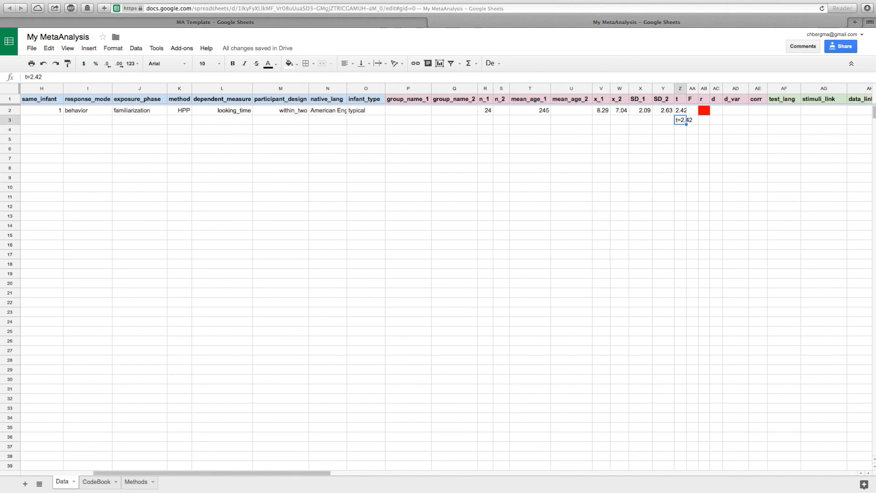
pyautogui.press('Delete')
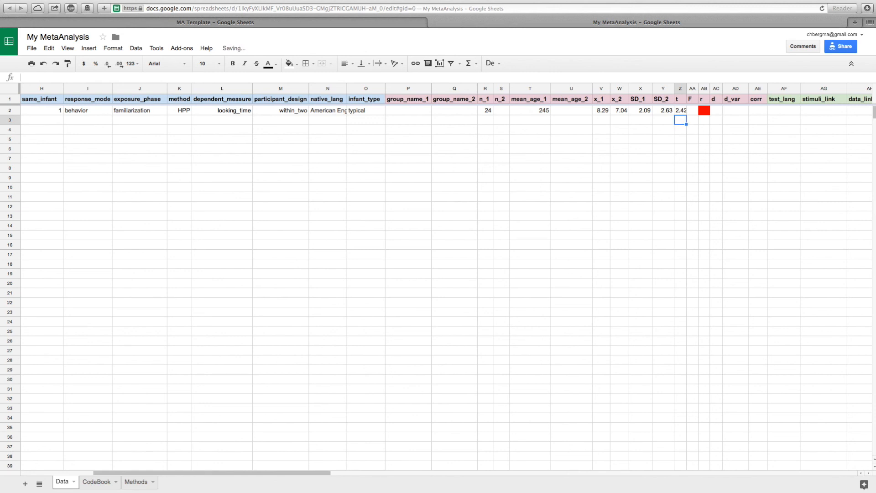